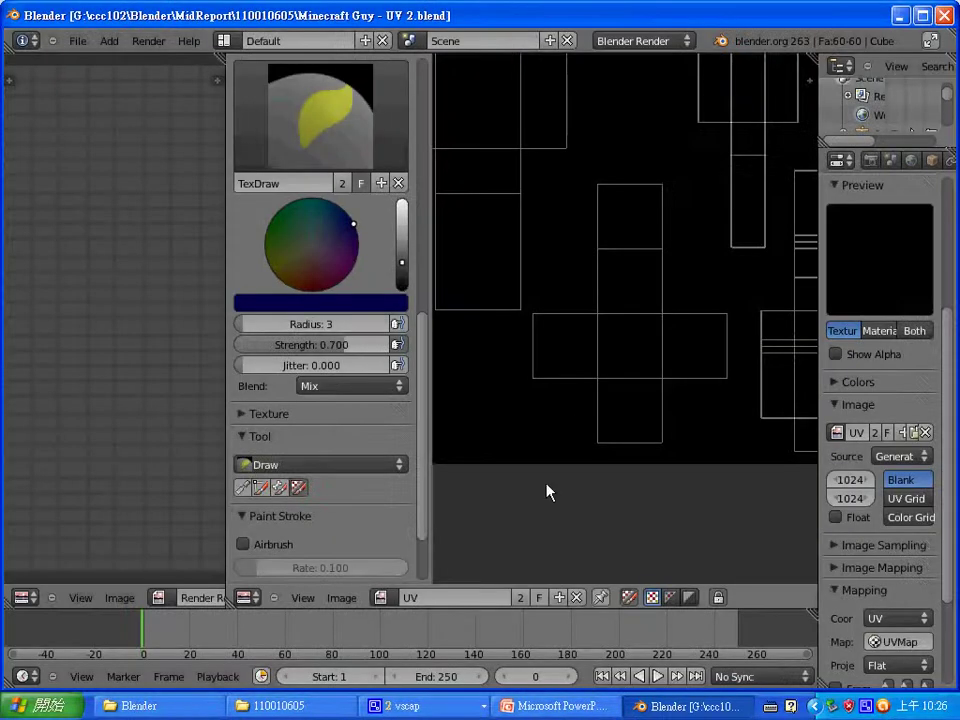
# - Create a new blank 1024 × 1024 image with a dark grey fill in the UV/Image Editor, keeping alpha enabled
pyautogui.moveTo(635, 342); pyautogui.dragTo(603, 392)
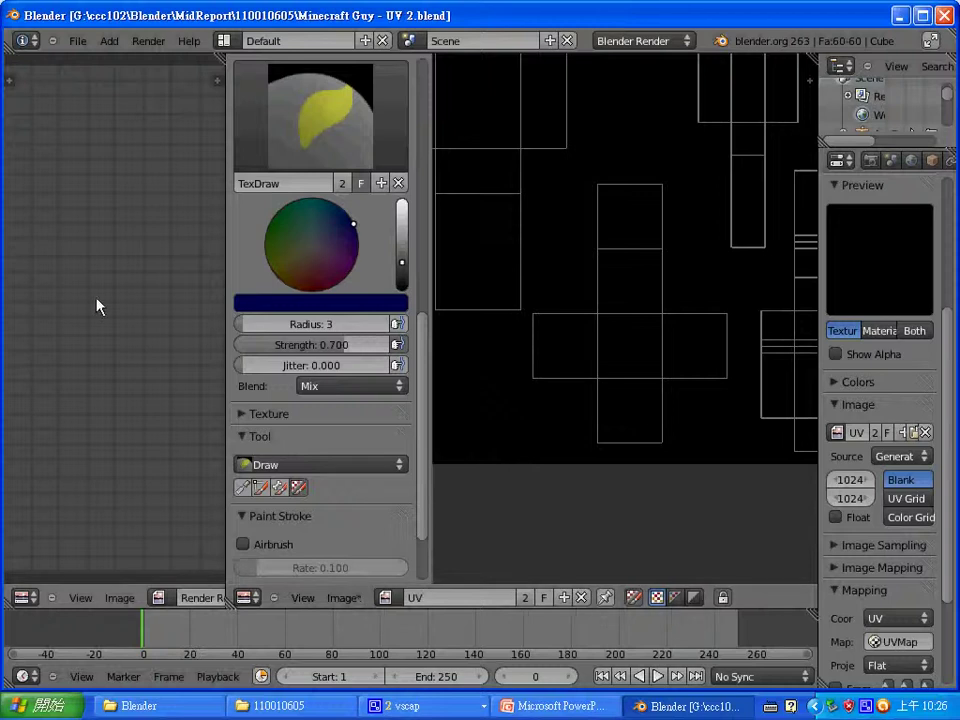
pyautogui.press('Escape')
pyautogui.moveTo(656, 283); pyautogui.dragTo(600, 323, button='middle')
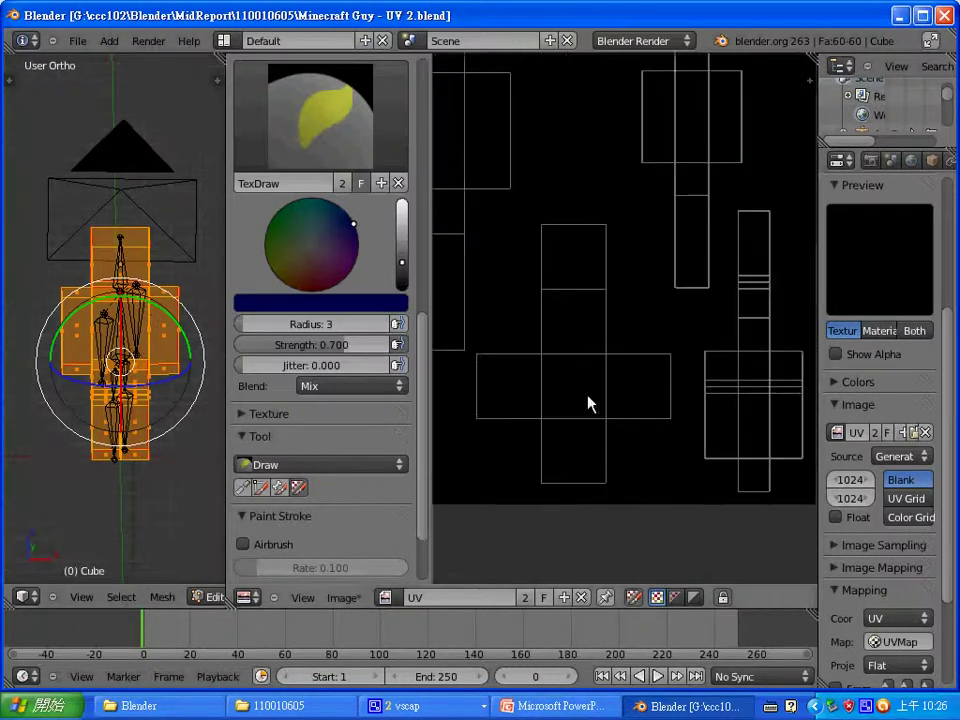
pyautogui.click(346, 598)
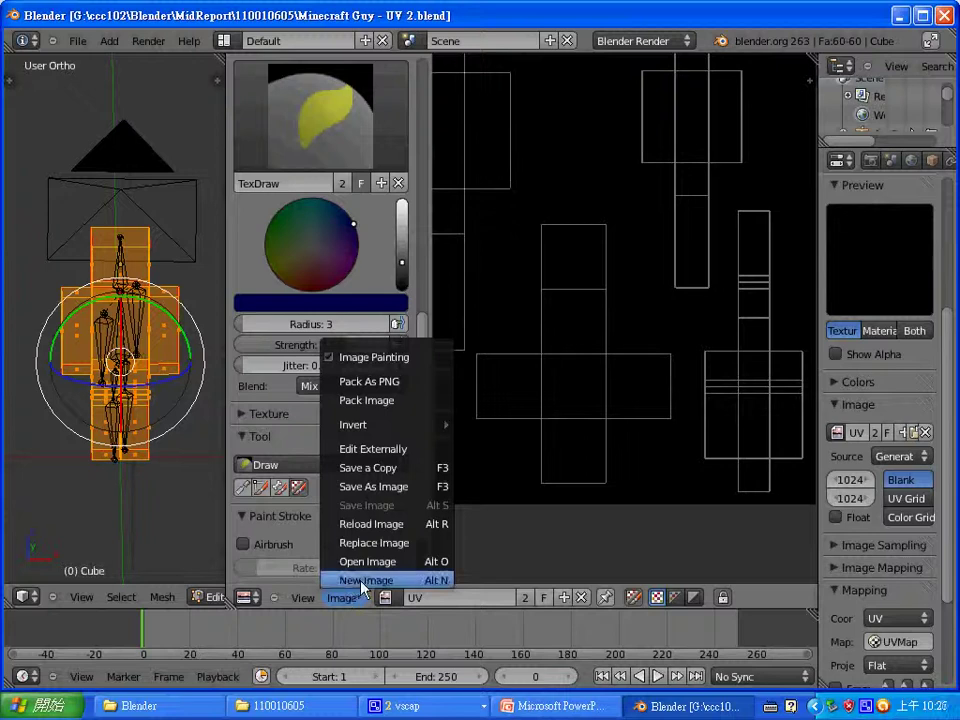
pyautogui.click(365, 582)
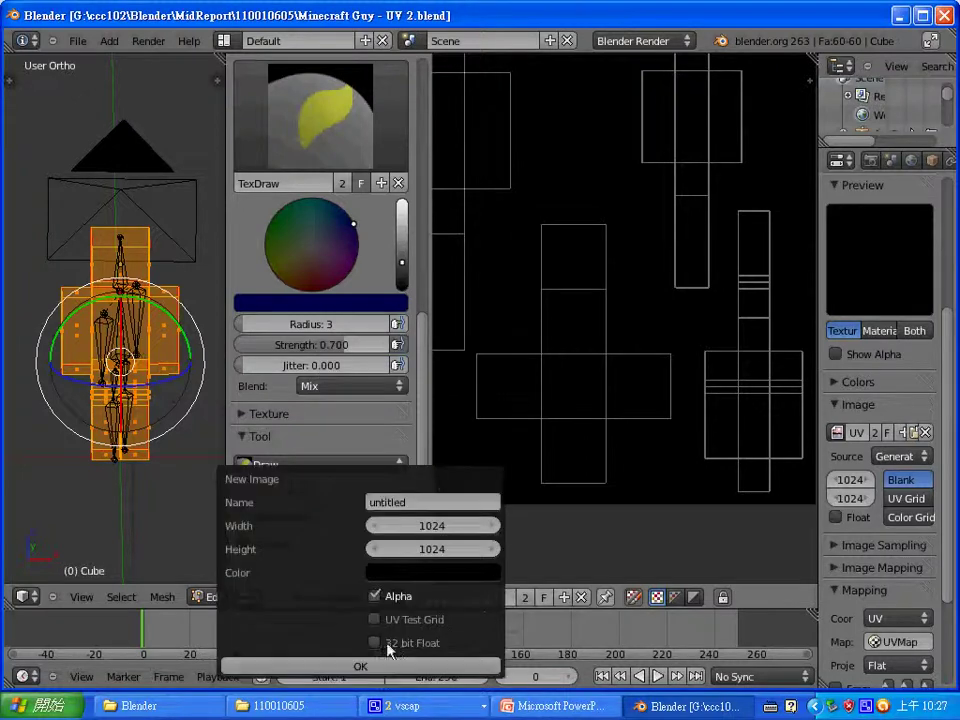
pyautogui.click(424, 503)
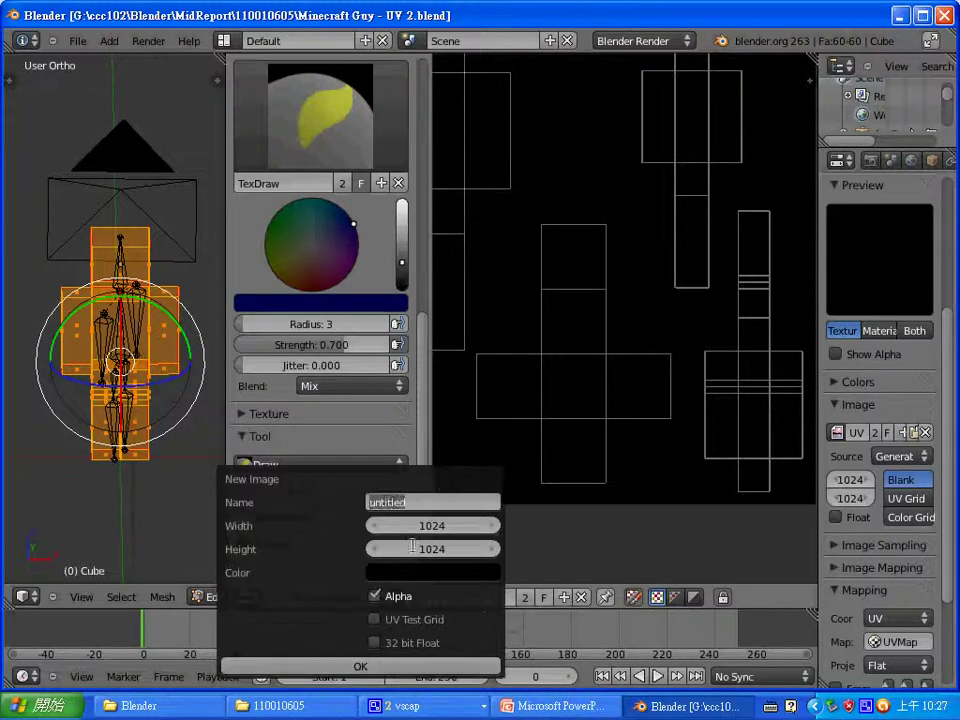
pyautogui.click(416, 571)
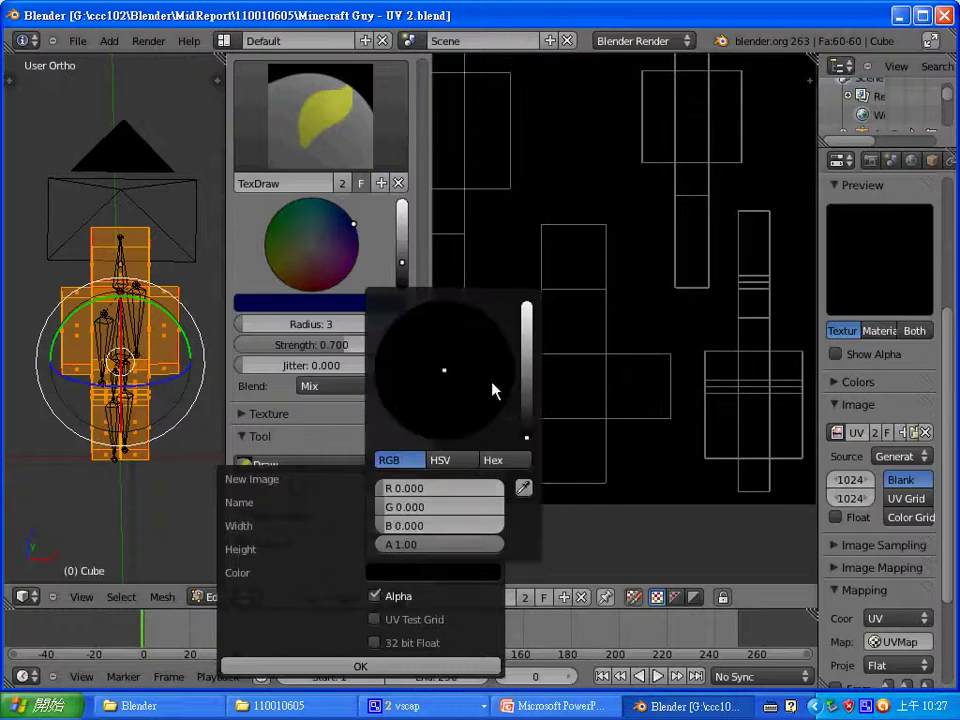
pyautogui.click(527, 438)
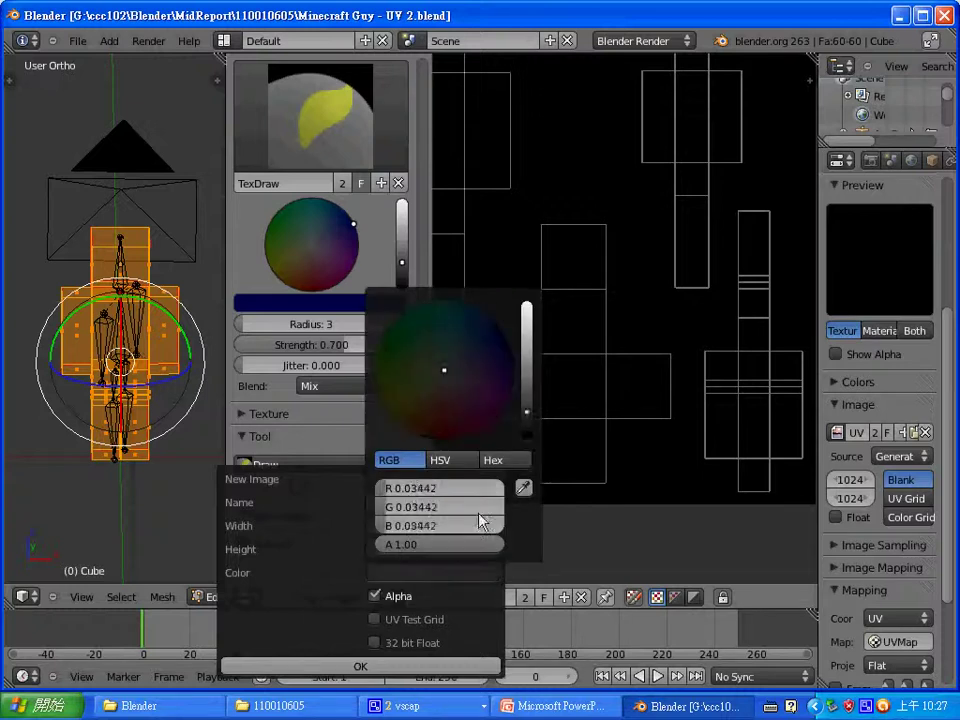
pyautogui.click(388, 666)
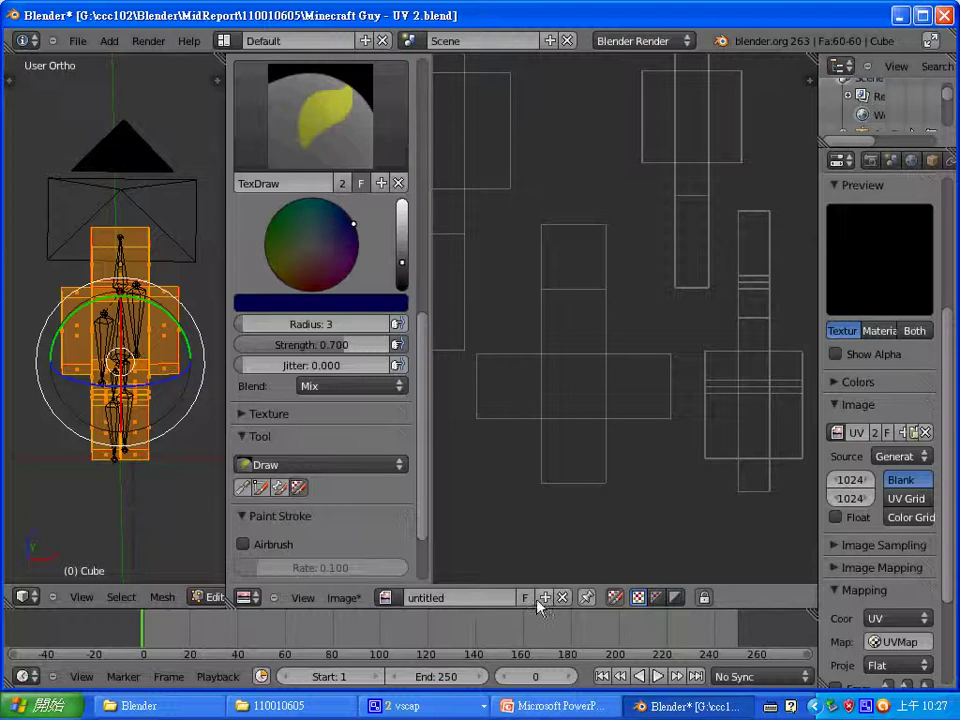
pyautogui.click(619, 598)
pyautogui.hotkey('alt', 'n')
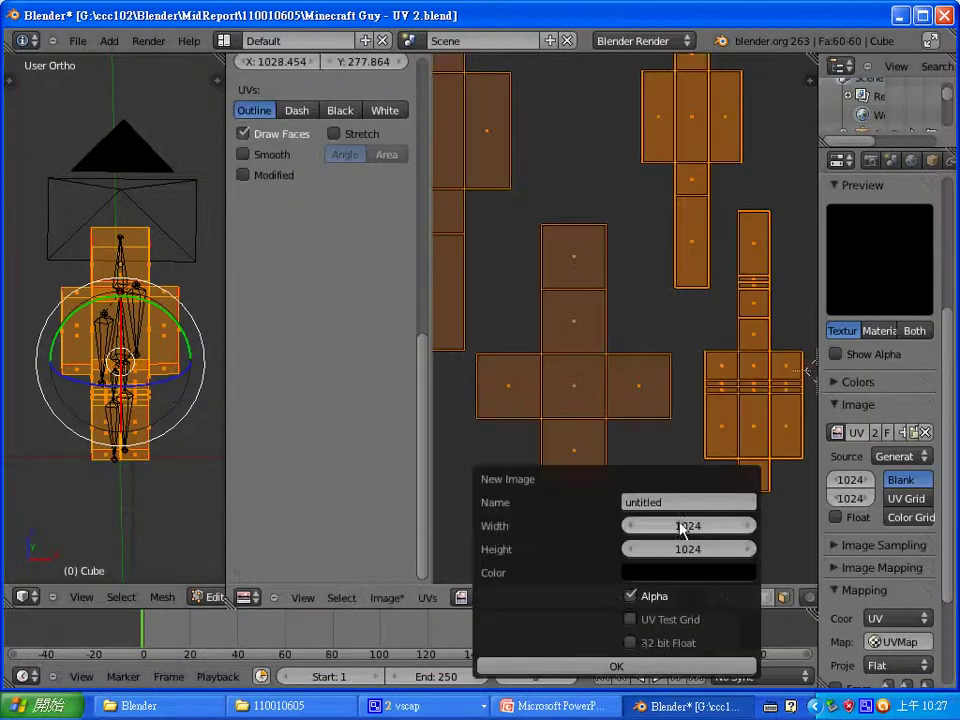
pyautogui.click(643, 667)
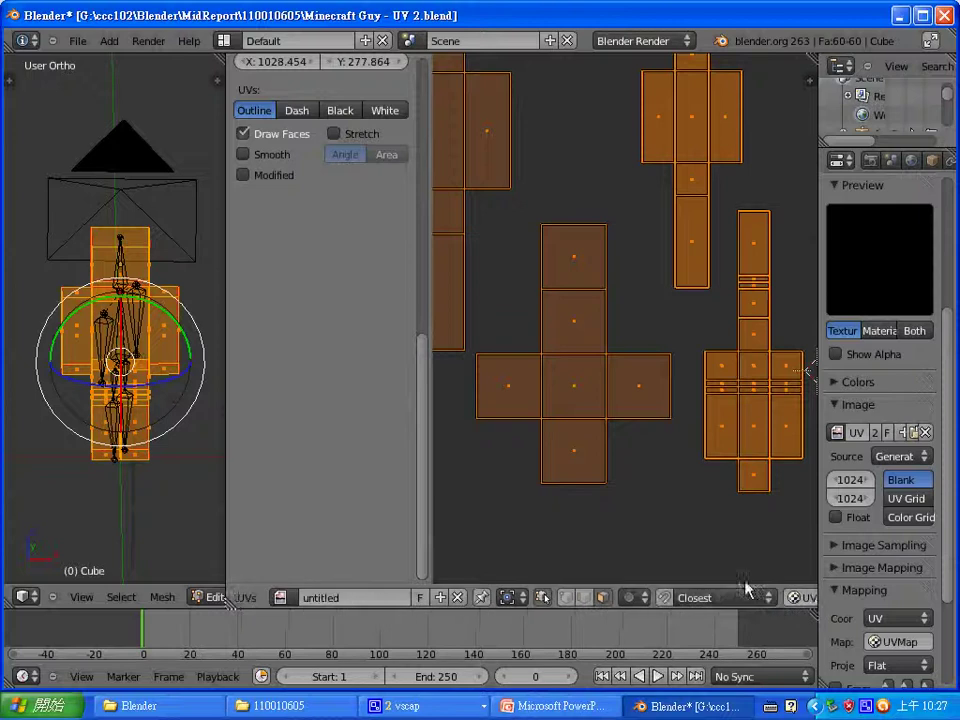
pyautogui.hscroll(5, 620, 598)
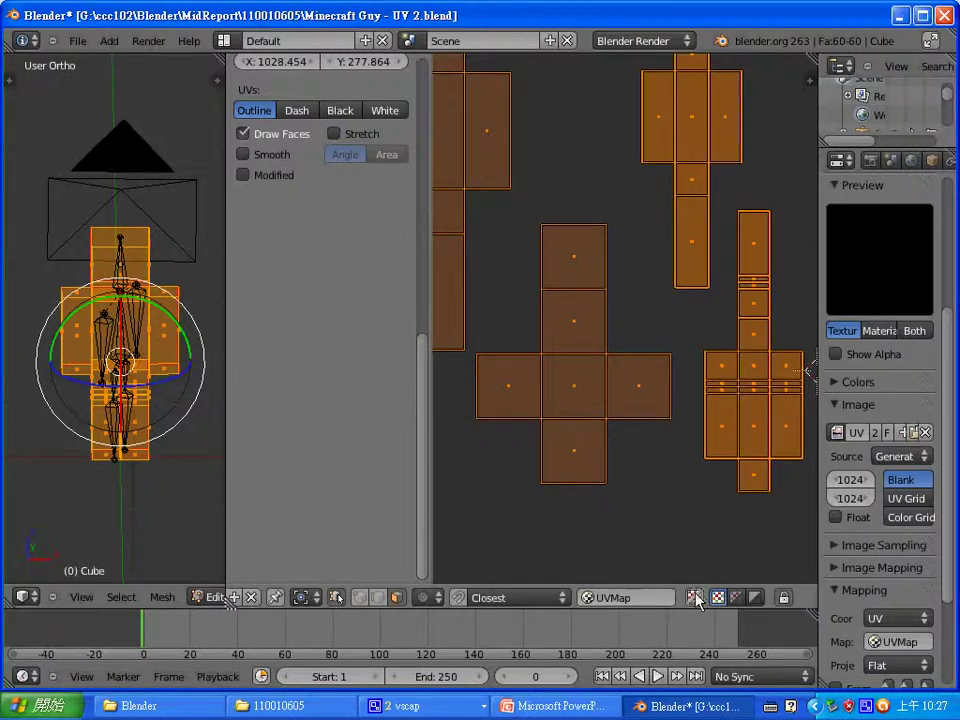
pyautogui.click(700, 598)
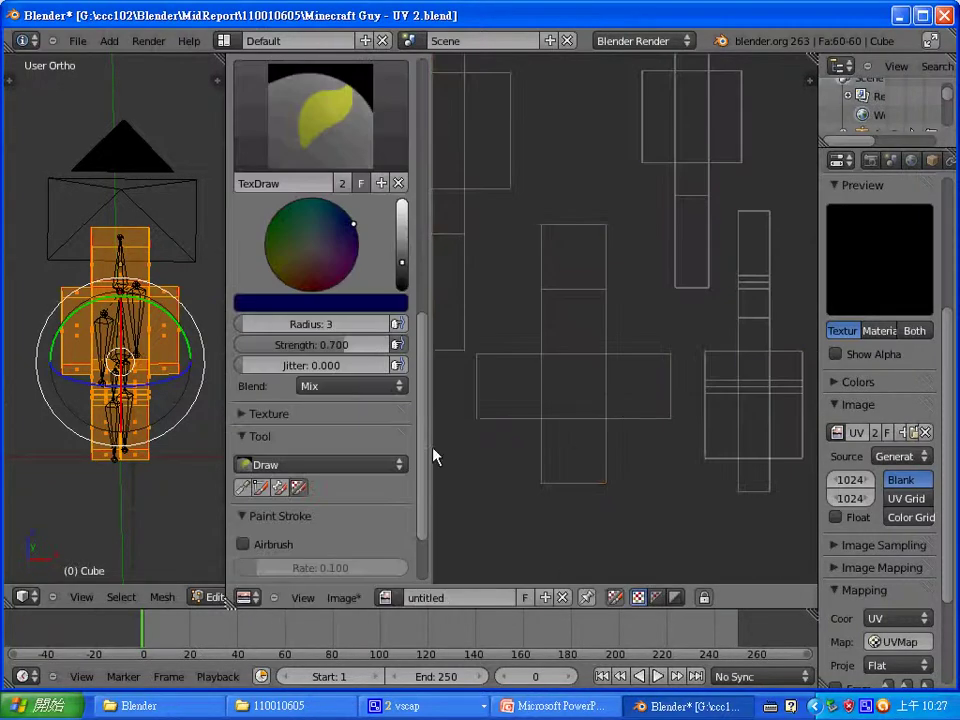
# - Set the TexDraw brush radius to 34 with dark navy blue as the paint colour
pyautogui.scroll(3, 362, 246)
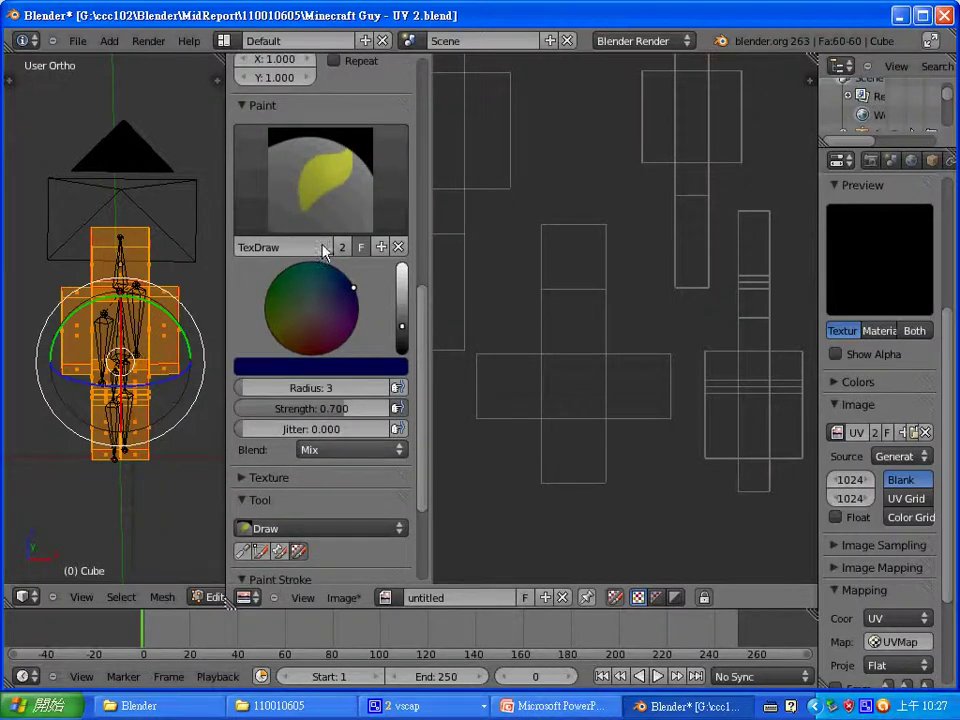
pyautogui.scroll(2, 366, 310)
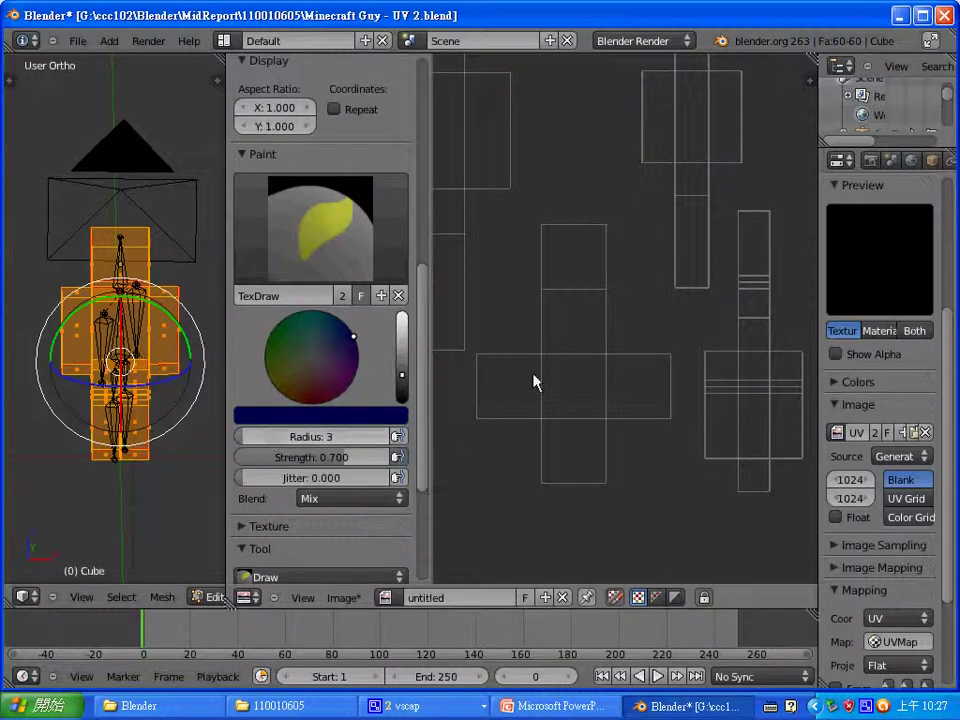
pyautogui.moveTo(251, 436); pyautogui.dragTo(311, 437)
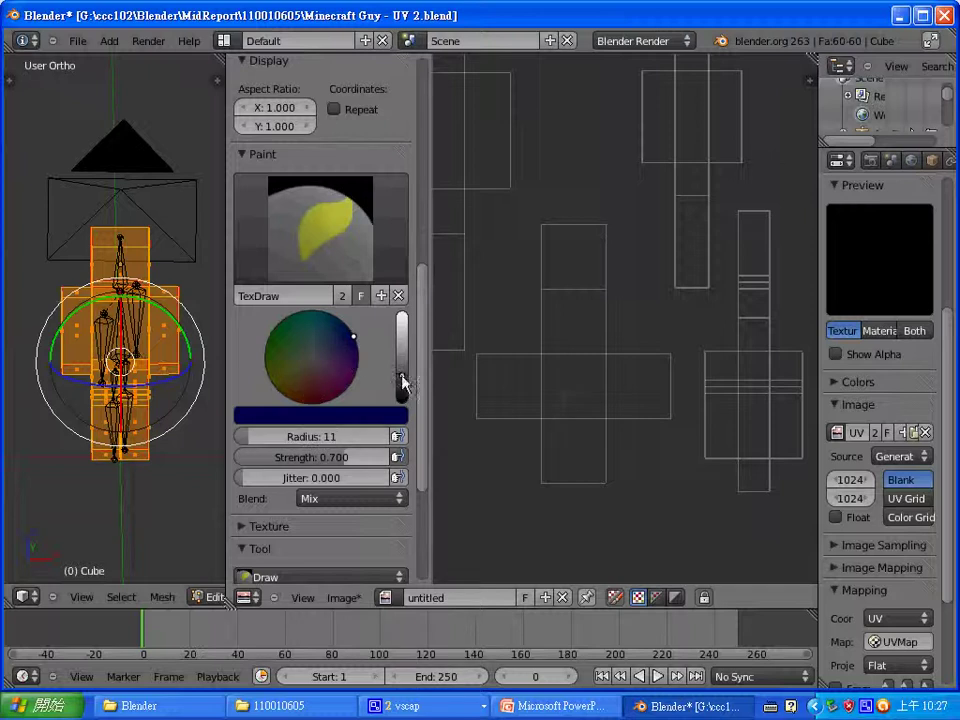
pyautogui.click(378, 415)
pyautogui.moveTo(271, 437); pyautogui.dragTo(291, 437)
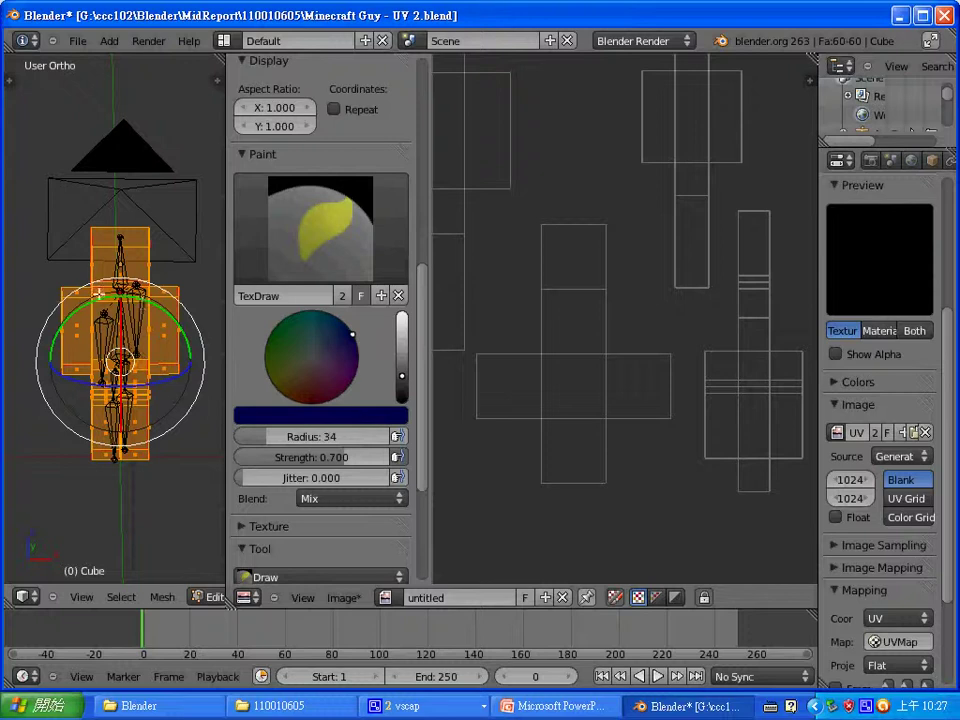
# - Paint the lower part of the leg's UV layout dark blue on the new image
pyautogui.moveTo(86, 392); pyautogui.dragTo(107, 386, button='middle')
pyautogui.scroll(2, 86, 379)
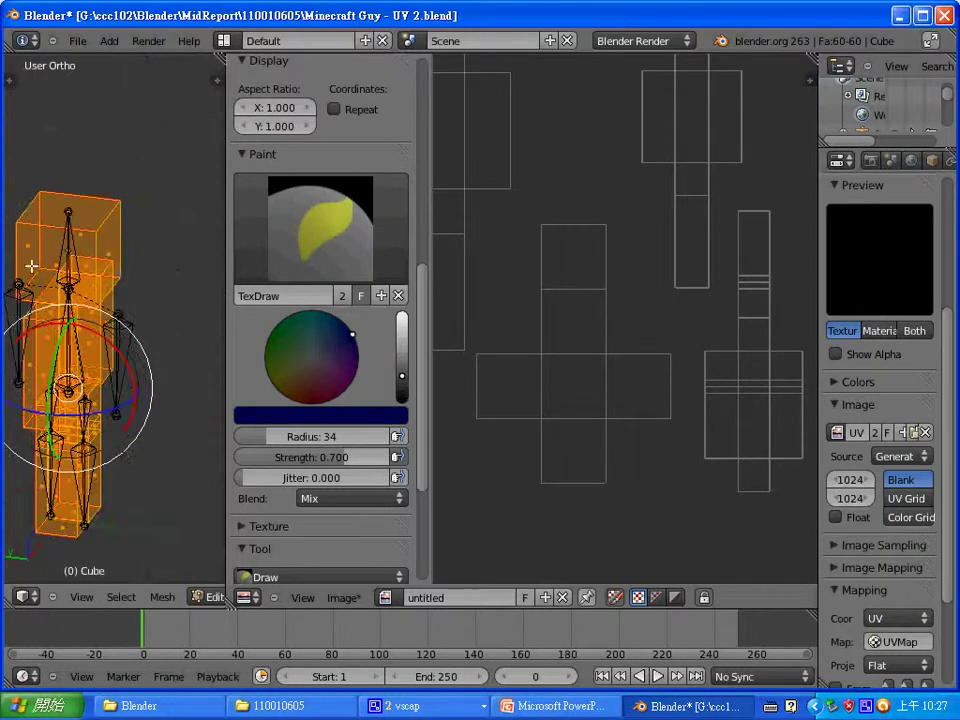
pyautogui.press('Tab')
pyautogui.moveTo(20, 264); pyautogui.dragTo(120, 265, button='middle')
pyautogui.press('Tab')
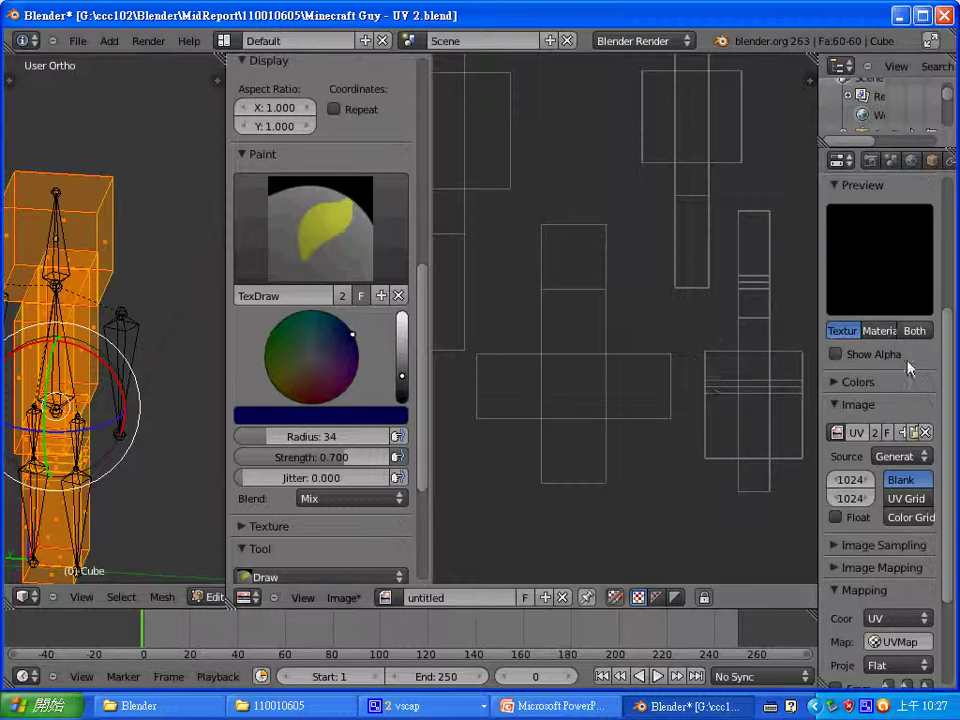
pyautogui.moveTo(707, 435)
pyautogui.mouseDown()
pyautogui.moveTo(765, 430)
pyautogui.moveTo(708, 433)
pyautogui.moveTo(720, 444)
pyautogui.moveTo(767, 444)
pyautogui.moveTo(720, 449)
pyautogui.moveTo(791, 435)
pyautogui.moveTo(789, 422)
pyautogui.moveTo(727, 405)
pyautogui.moveTo(716, 426)
pyautogui.moveTo(791, 409)
pyautogui.moveTo(793, 420)
pyautogui.mouseUp()
# - Assign the newly painted image to the character's image texture in place of the UV image
pyautogui.moveTo(932, 164); pyautogui.dragTo(835, 161, button='middle')
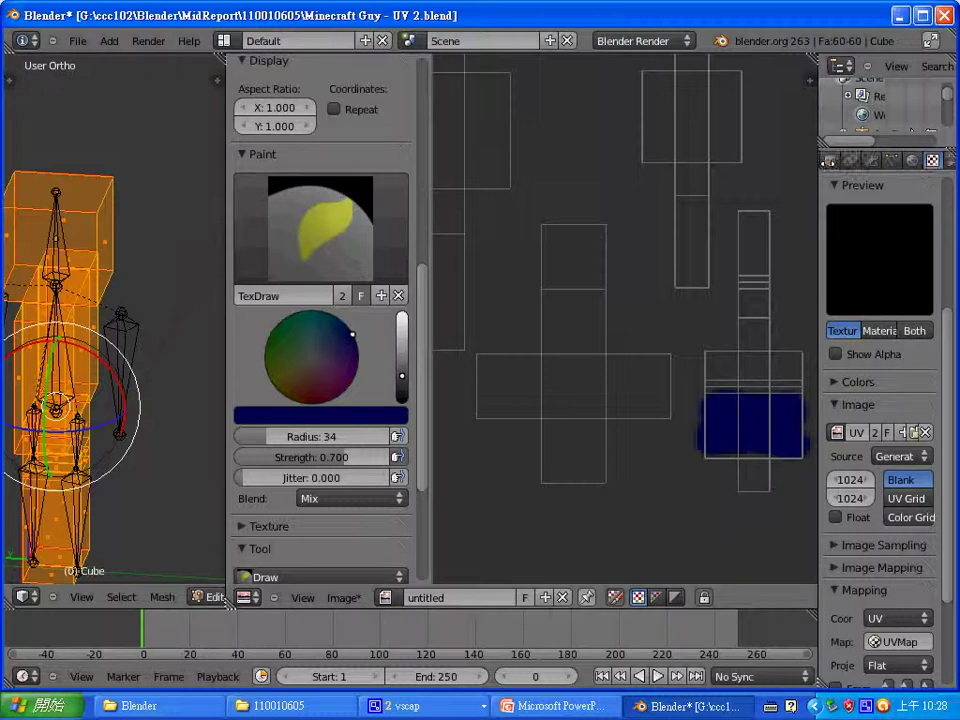
pyautogui.moveTo(932, 163); pyautogui.dragTo(860, 160, button='middle')
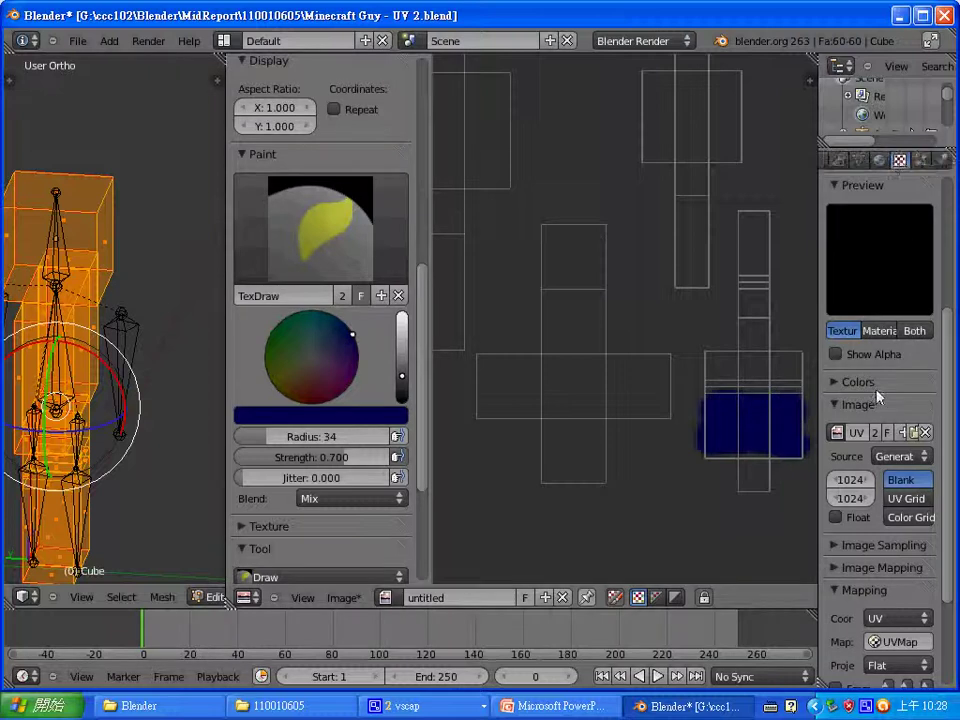
pyautogui.scroll(-1, 896, 456)
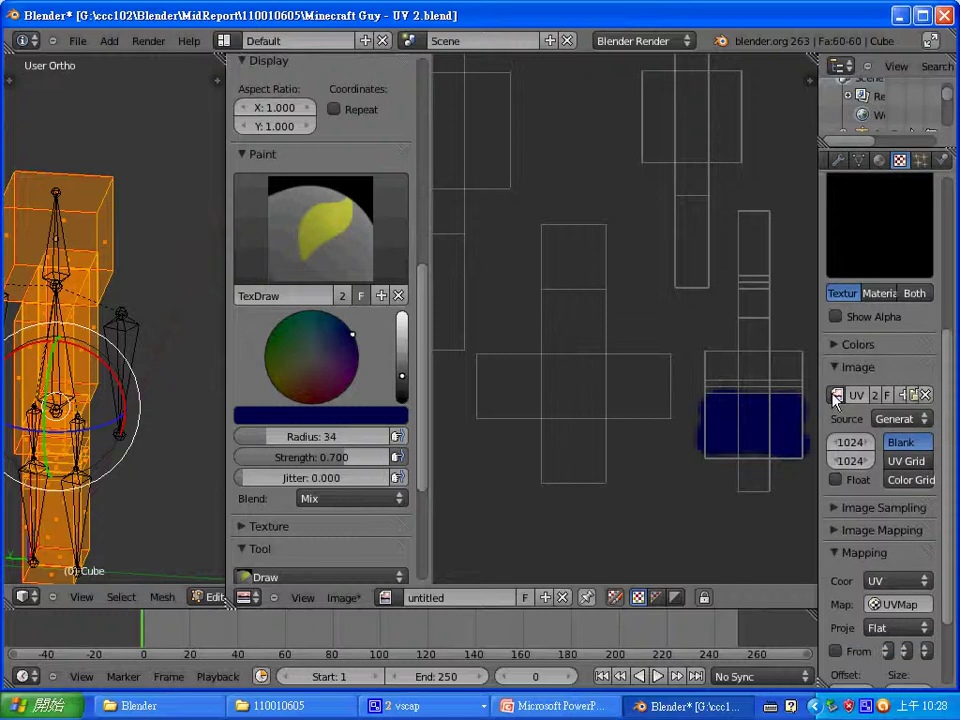
pyautogui.click(837, 394)
pyautogui.click(810, 442)
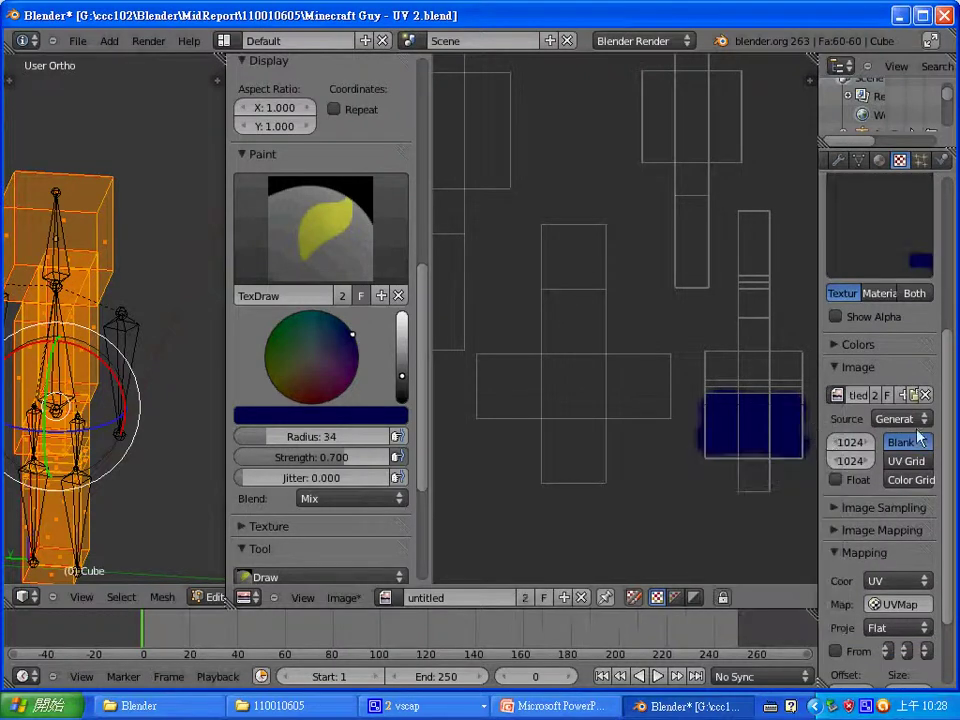
pyautogui.scroll(-1, 895, 585)
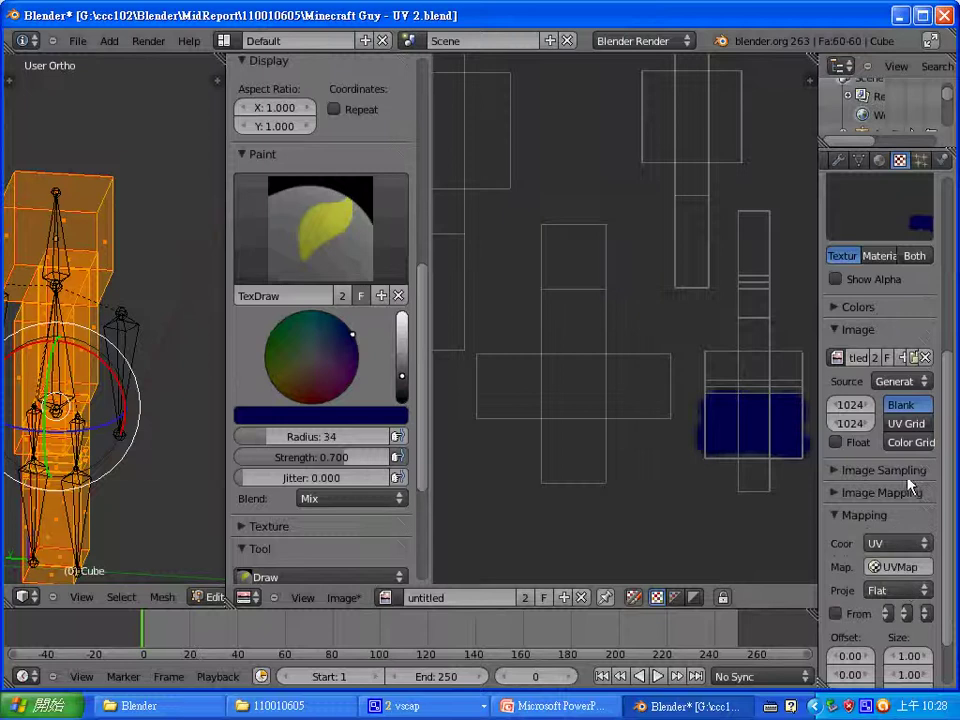
# - Render the character from several viewing angles to check how the blue leg paint appears on the model
pyautogui.press('F12')
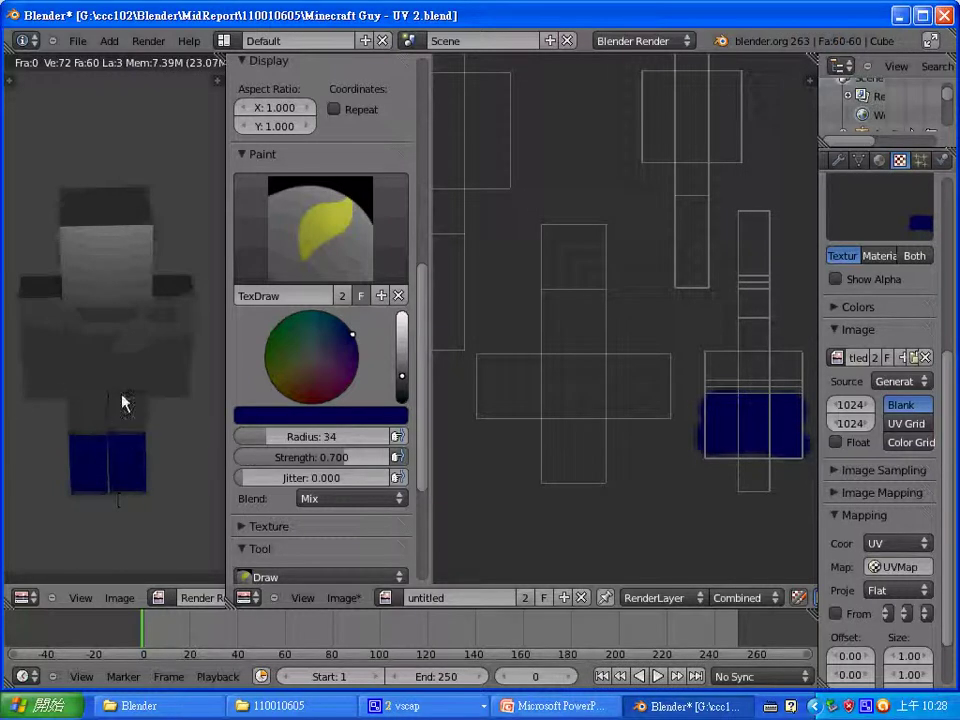
pyautogui.press('Escape')
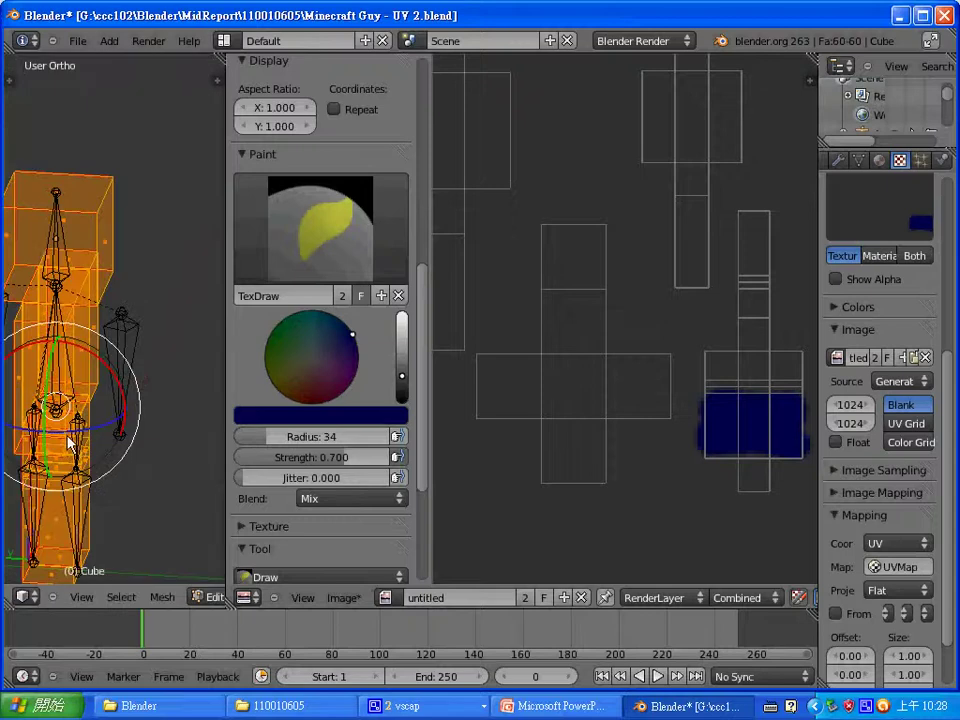
pyautogui.scroll(-5, 60, 400)
pyautogui.scroll(3, 90, 388)
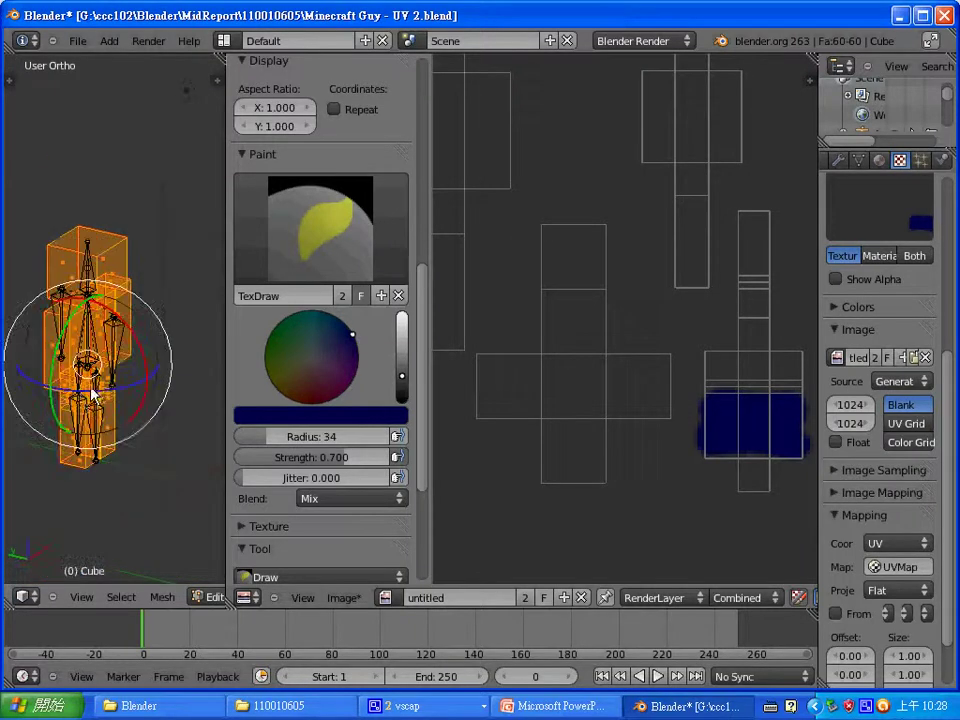
pyautogui.moveTo(78, 386)
pyautogui.mouseDown()
pyautogui.moveTo(110, 377)
pyautogui.moveTo(96, 378)
pyautogui.mouseUp()
pyautogui.press('F12')
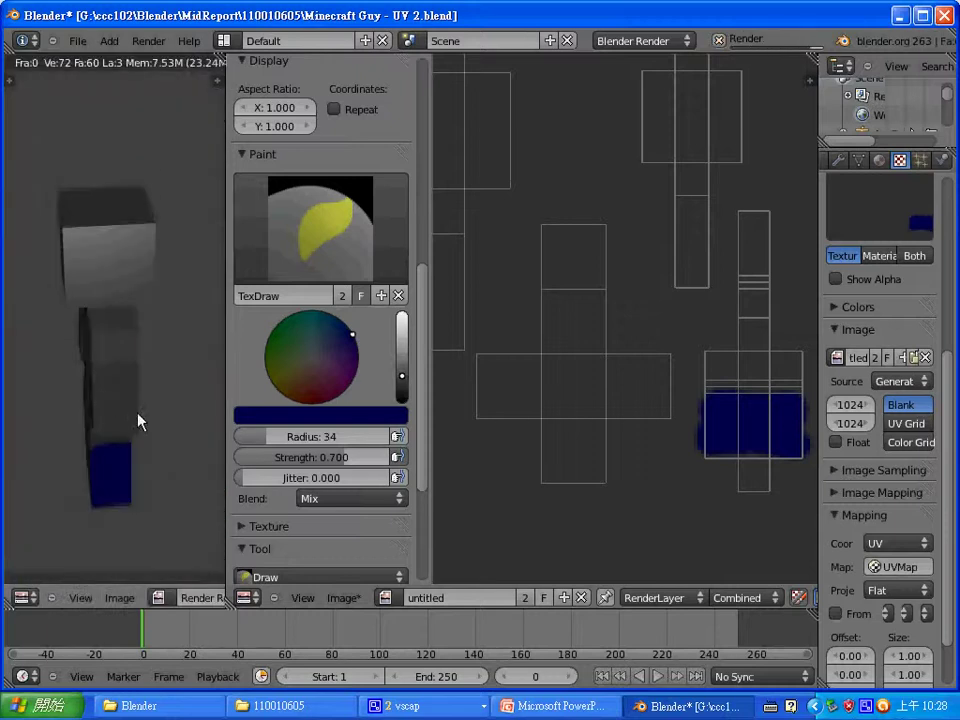
pyautogui.press('Escape')
pyautogui.moveTo(99, 390); pyautogui.dragTo(149, 373)
pyautogui.press('F12')
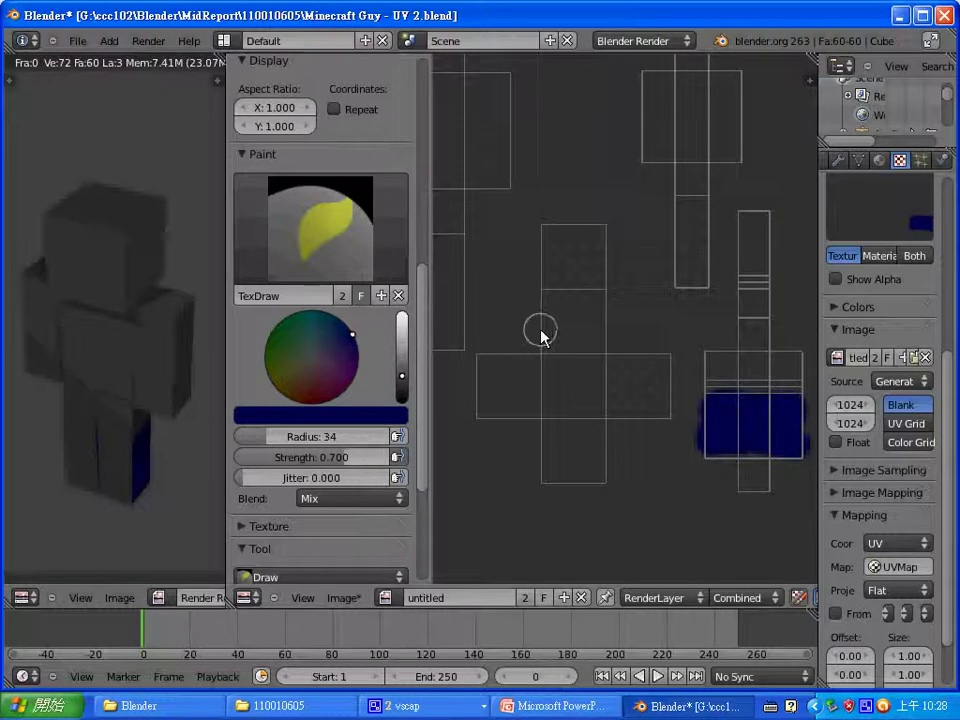
pyautogui.click(247, 599)
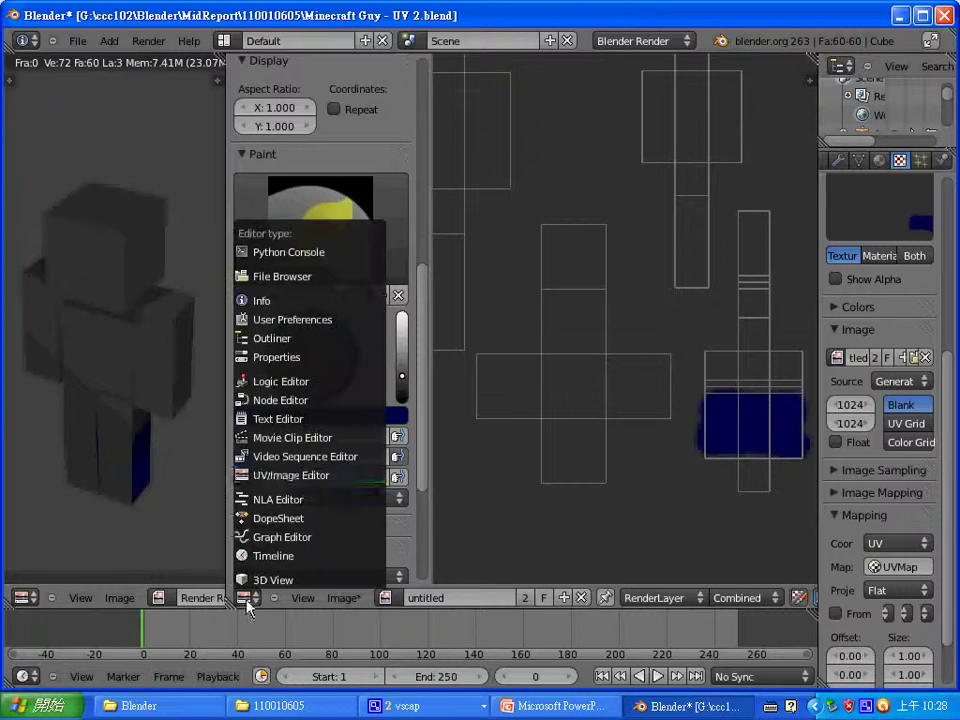
pyautogui.click(283, 477)
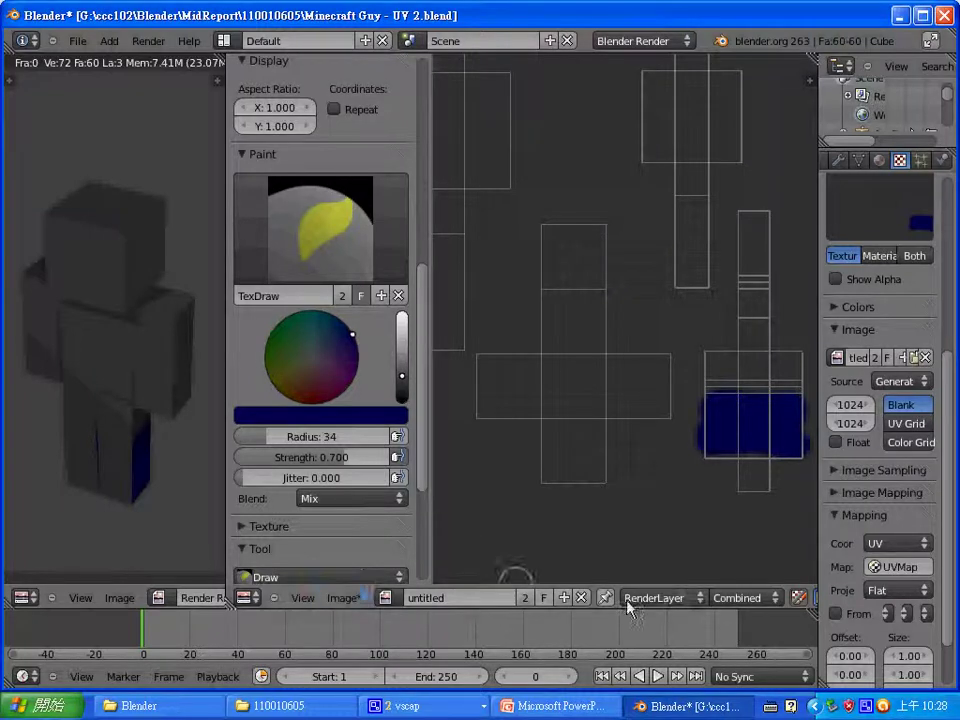
pyautogui.moveTo(604, 597)
pyautogui.mouseDown(button='middle')
pyautogui.moveTo(492, 587)
pyautogui.moveTo(612, 585)
pyautogui.mouseUp(button='middle')
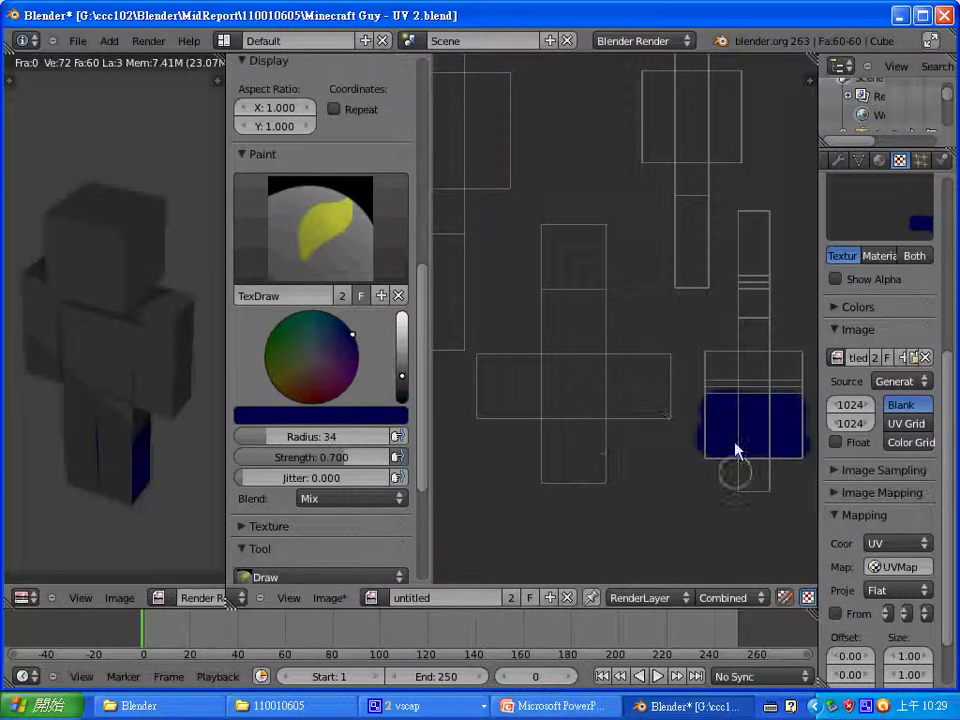
pyautogui.scroll(-2, 539, 457)
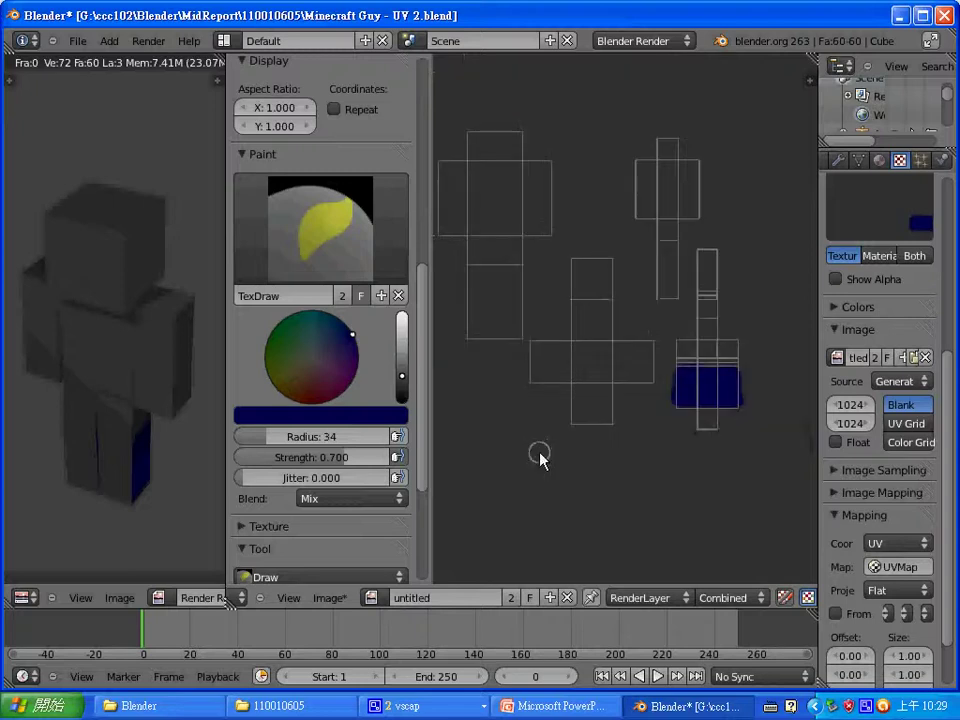
# - Switch to the project folder in Windows Explorer and open the finished reference picture Guy -UV.jpg
pyautogui.click(527, 713)
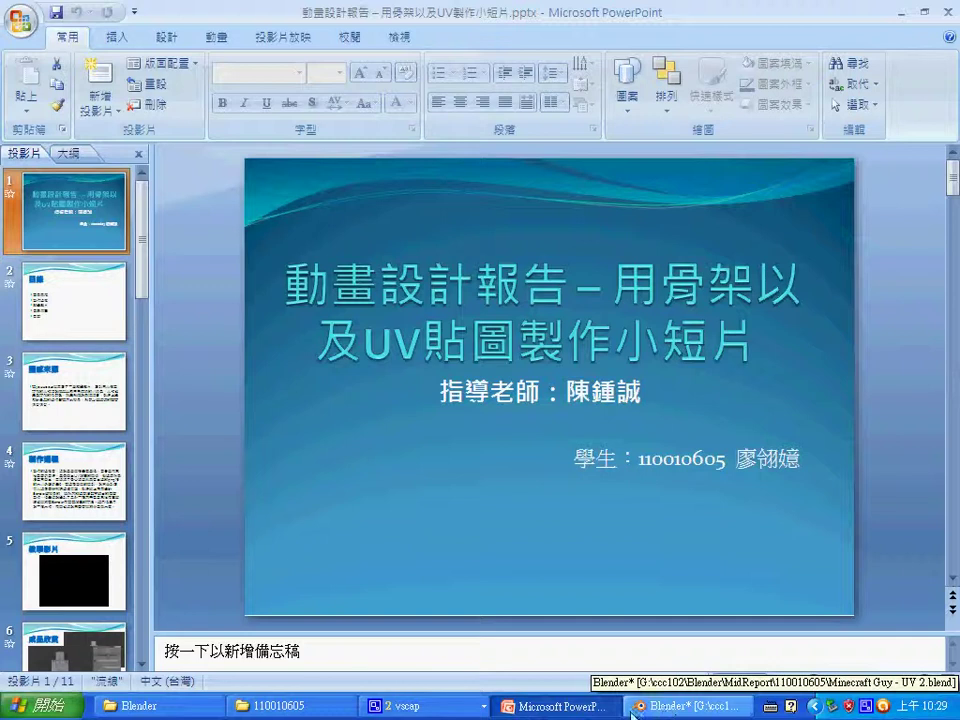
pyautogui.click(290, 705)
pyautogui.scroll(2, 560, 400)
pyautogui.scroll(3, 686, 467)
pyautogui.click(712, 420)
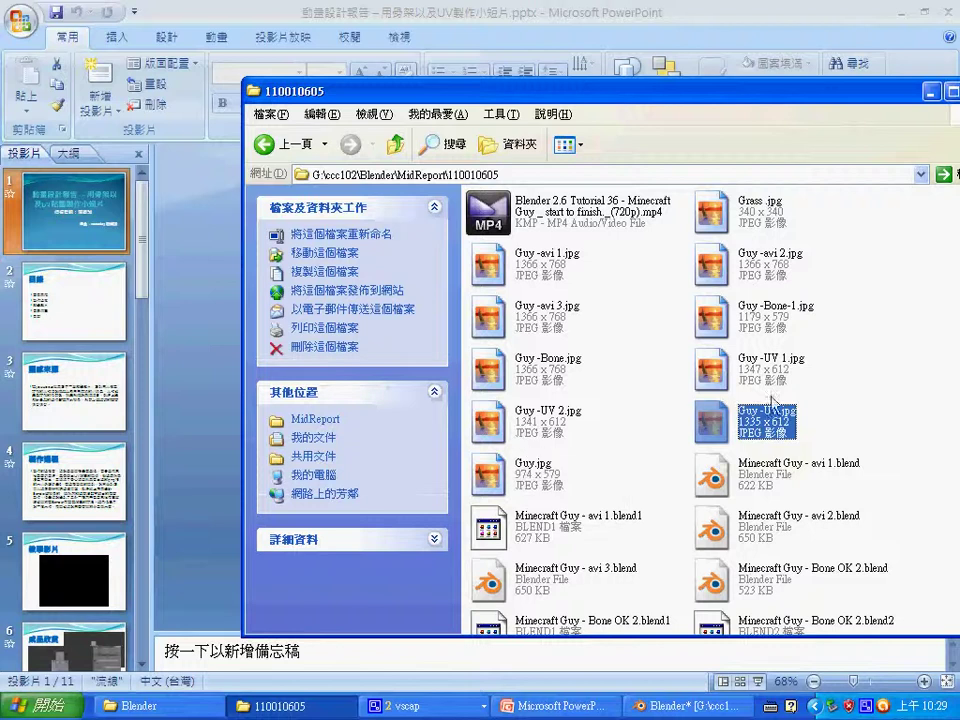
pyautogui.doubleClick(731, 426)
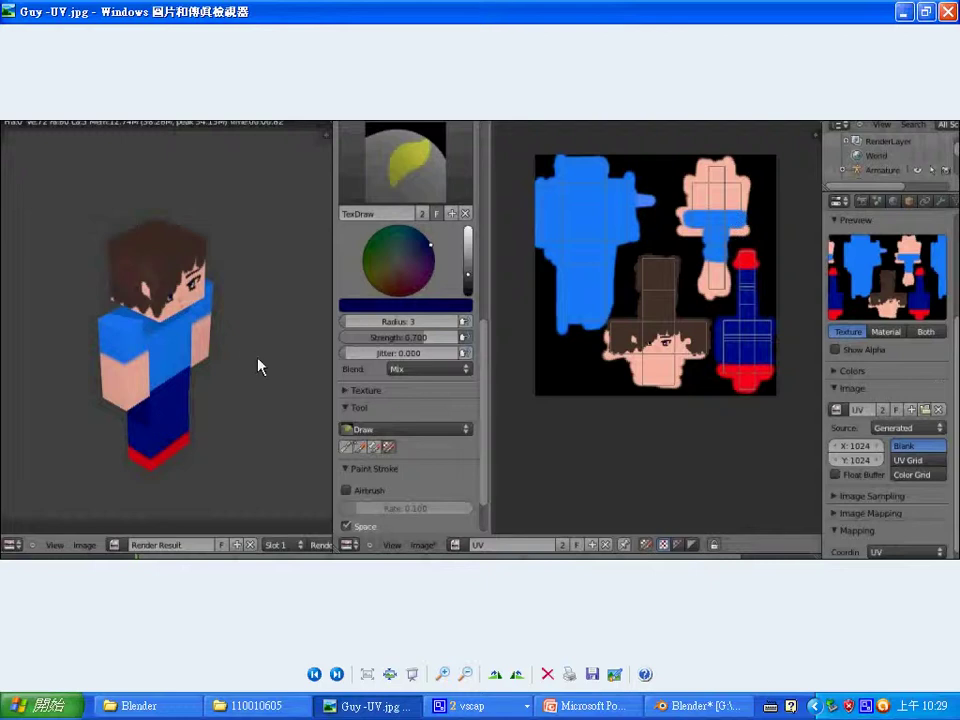
# - Return to Blender, close it and switch to the PowerPoint presentation
pyautogui.click(665, 708)
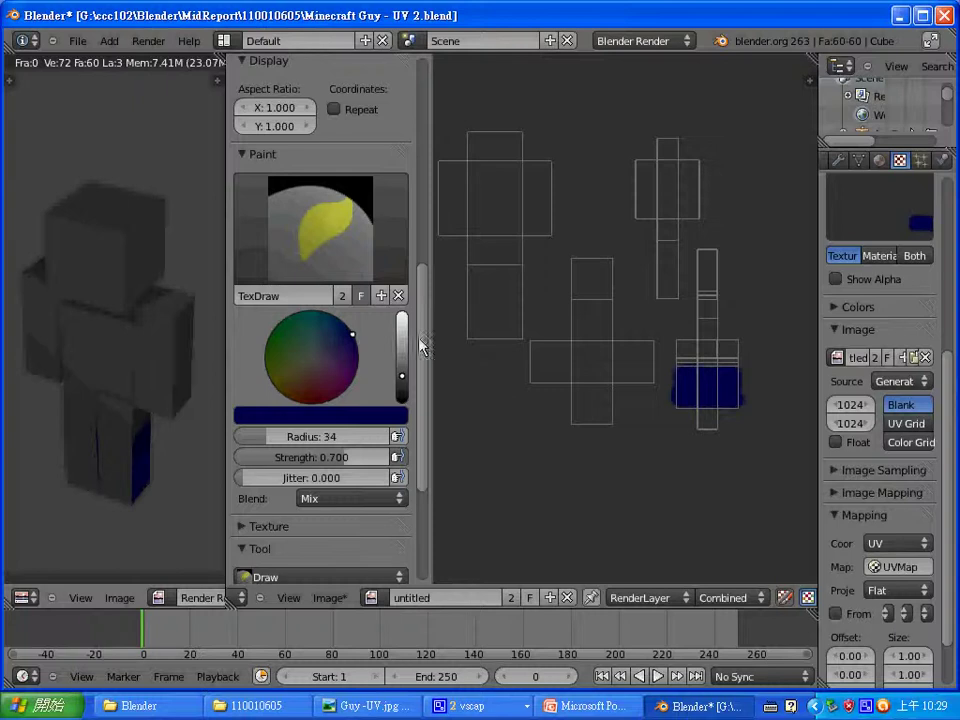
pyautogui.click(944, 15)
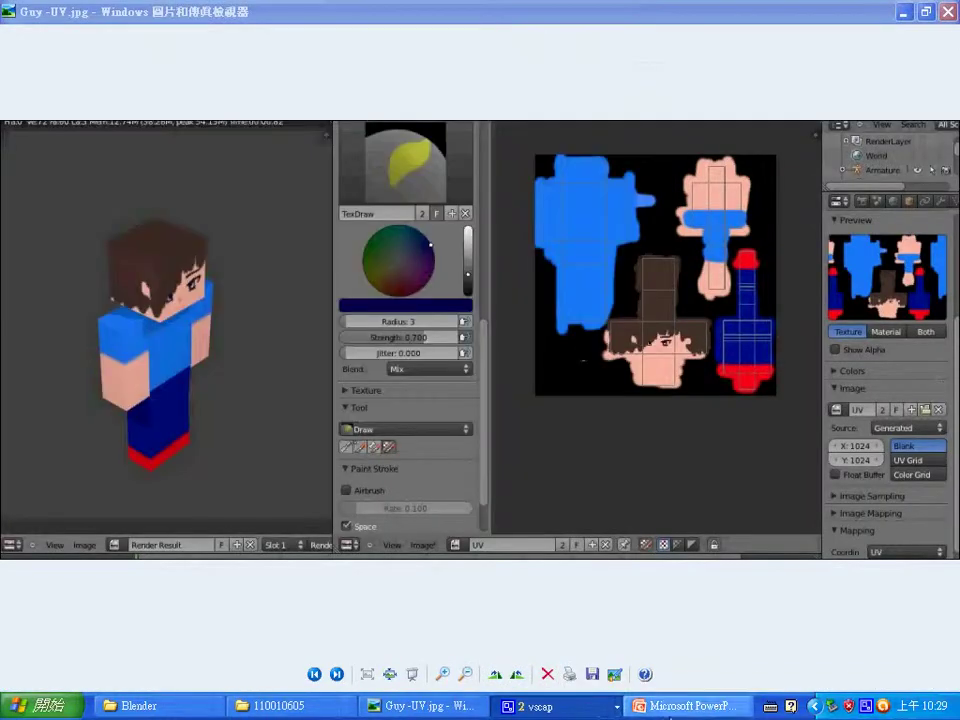
pyautogui.click(680, 706)
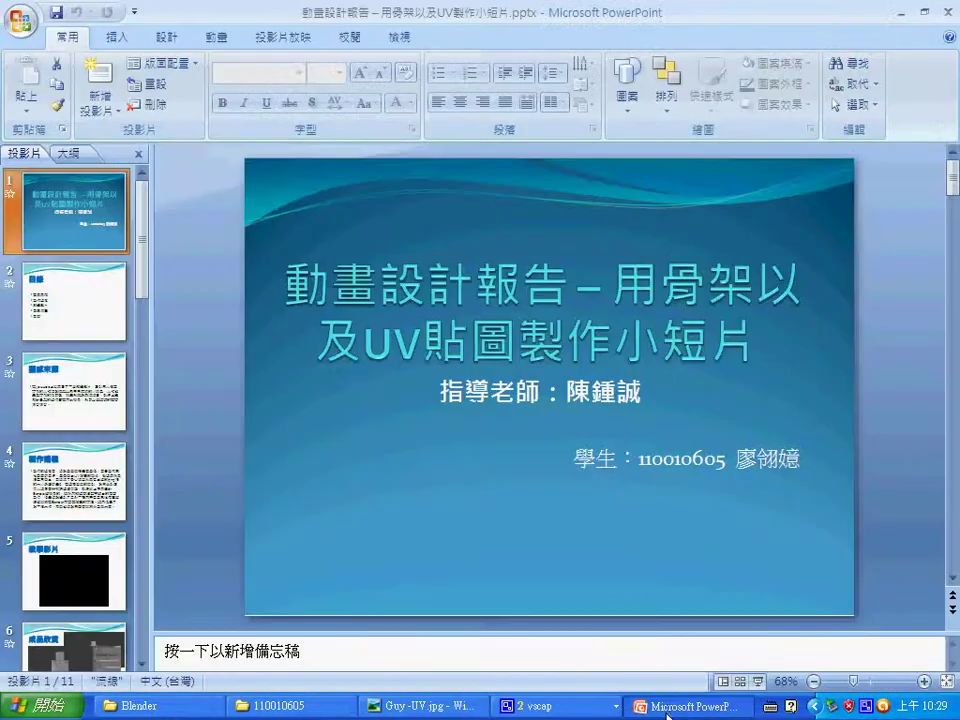